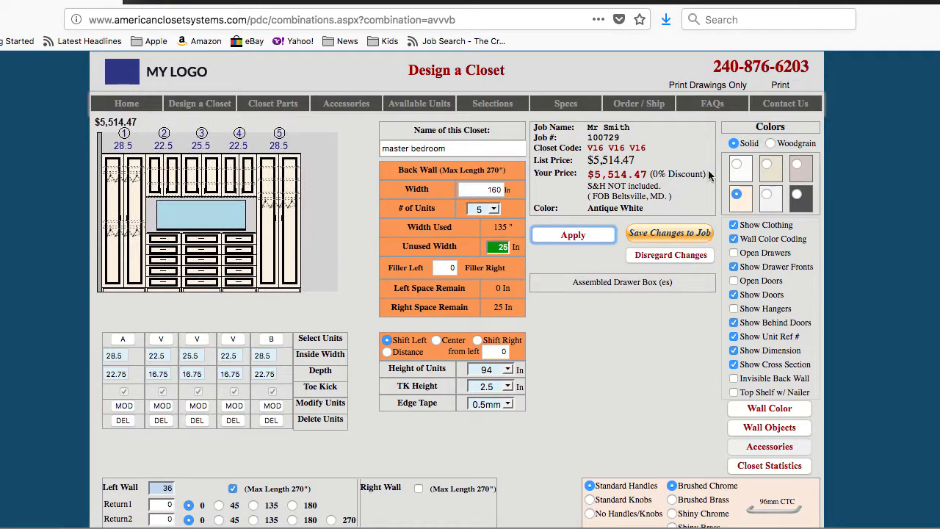
Change the closet color to the Birch swatch and apply it
click(796, 165)
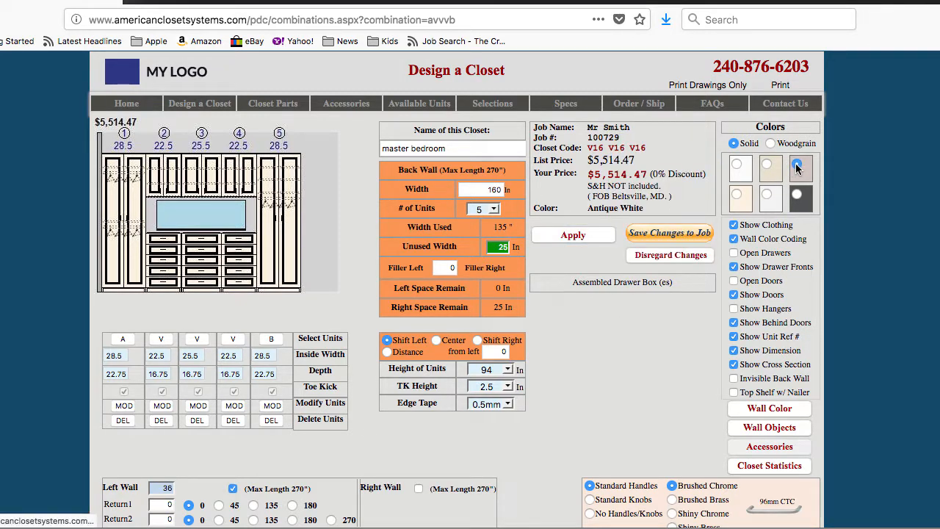
click(578, 236)
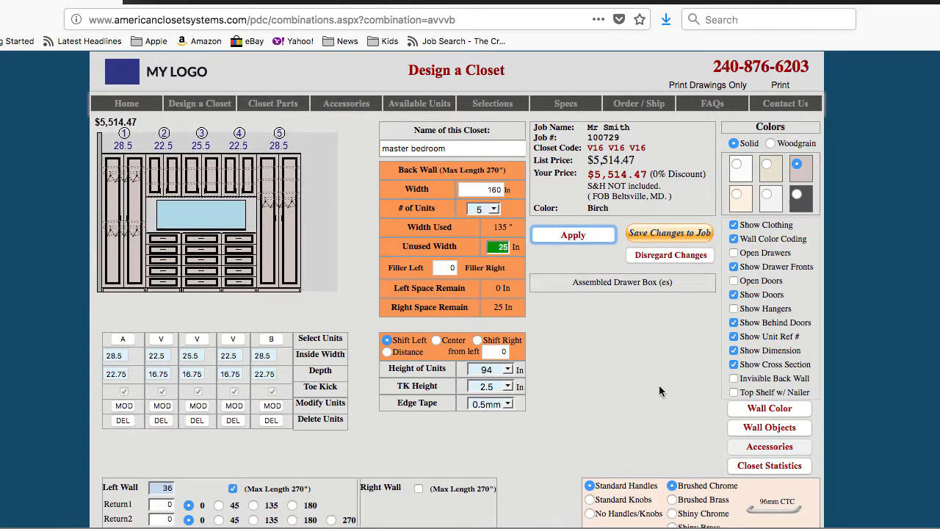
Switch the design to Standard Doors/Drawer Fronts, apply the change, and save the changes to the job
scroll(659, 385, down, 1)
scroll(658, 389, down, 1)
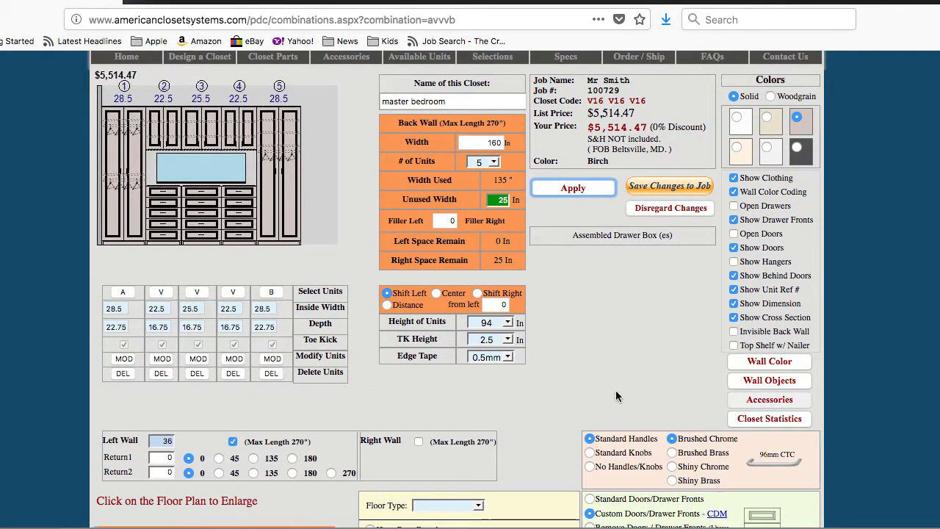
scroll(619, 426, down, 1)
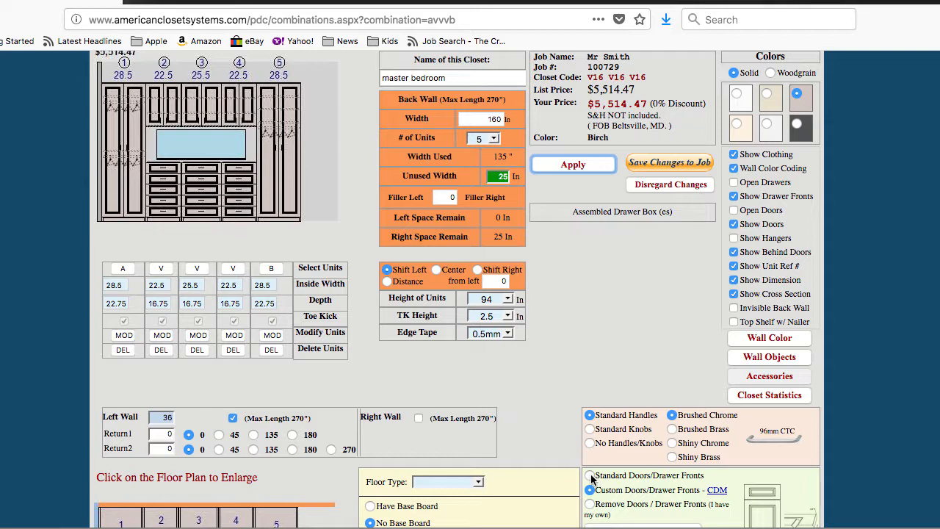
click(590, 476)
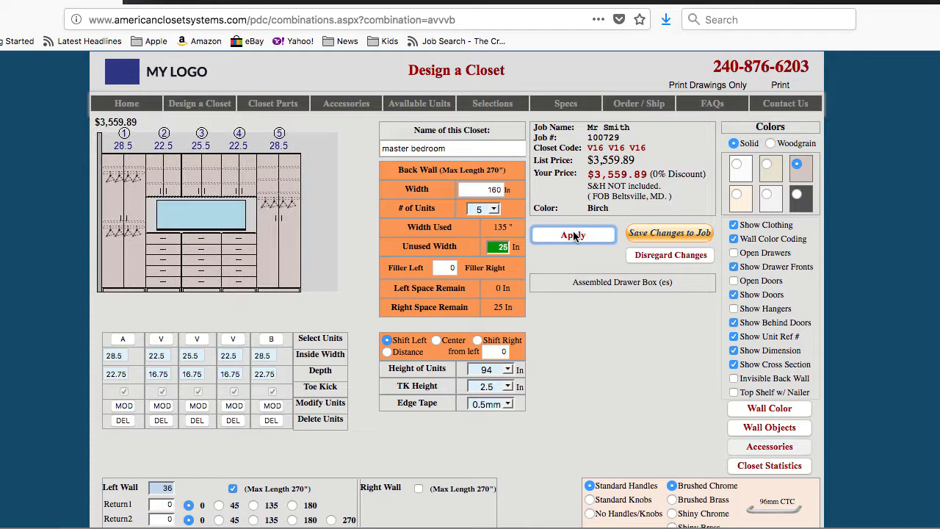
click(574, 235)
click(654, 232)
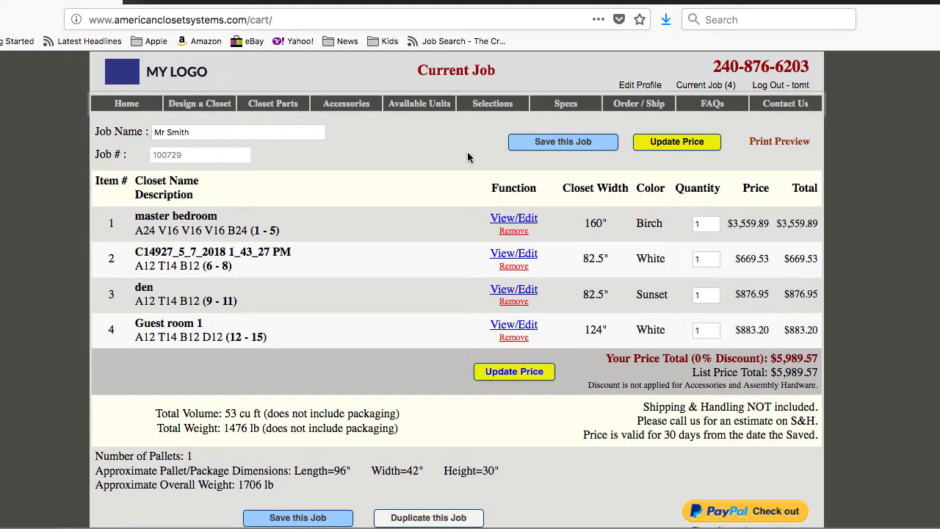
Open the profile settings and uncheck Show "List Price" and Show "Your Price"
click(646, 87)
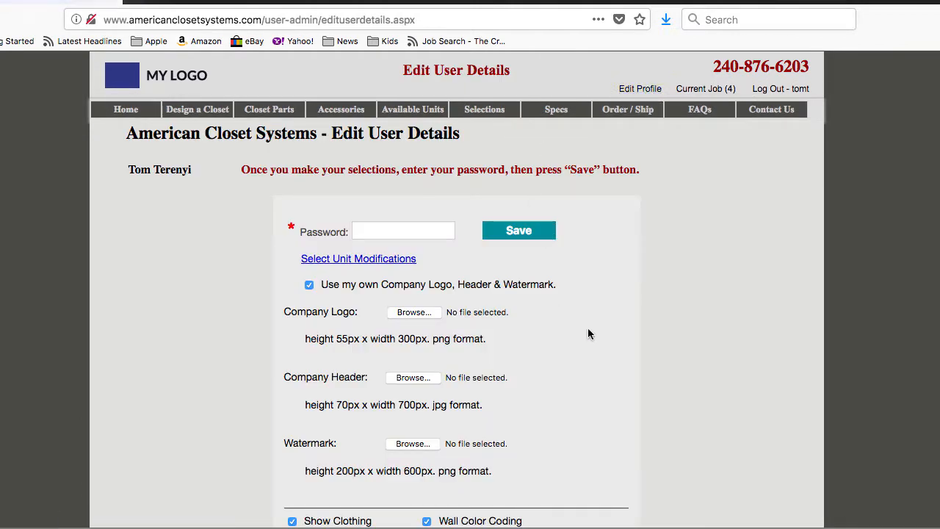
scroll(692, 378, down, 2)
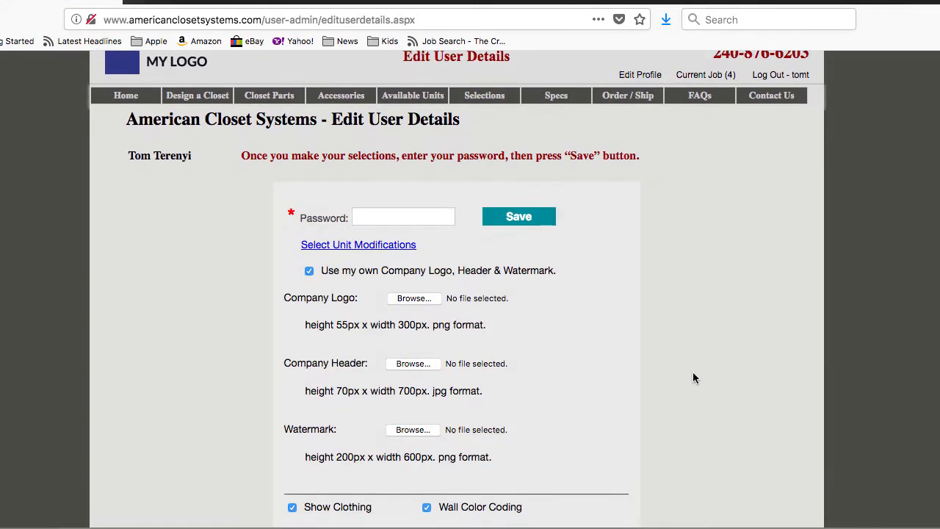
scroll(694, 378, down, 4)
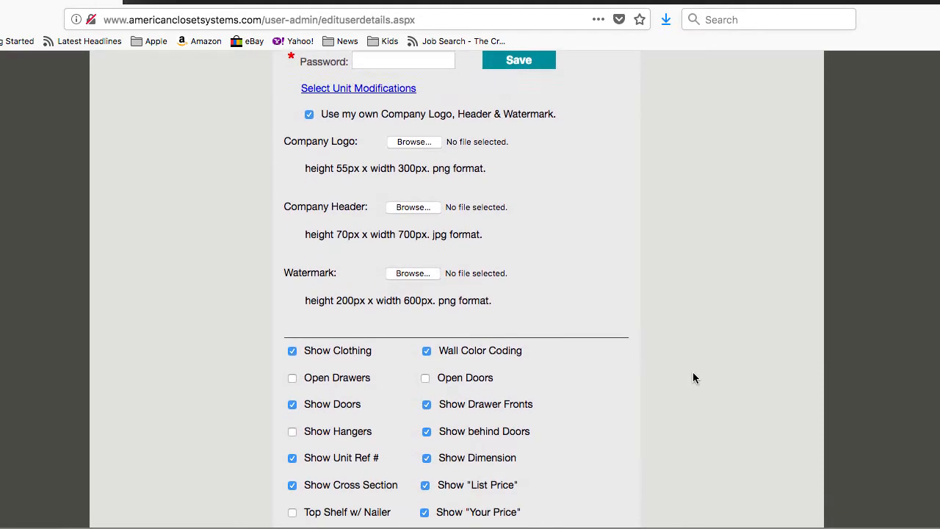
scroll(694, 378, down, 2)
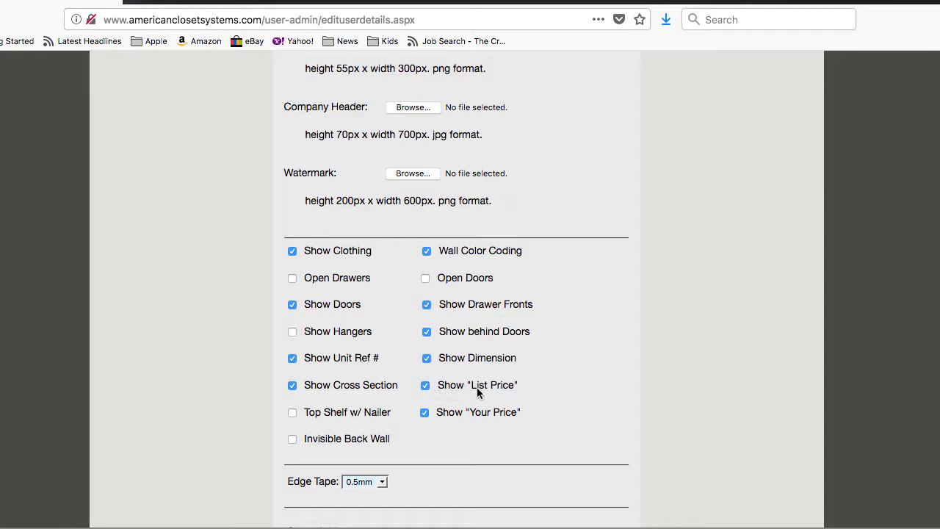
drag(441, 383, 517, 384)
double_click(449, 413)
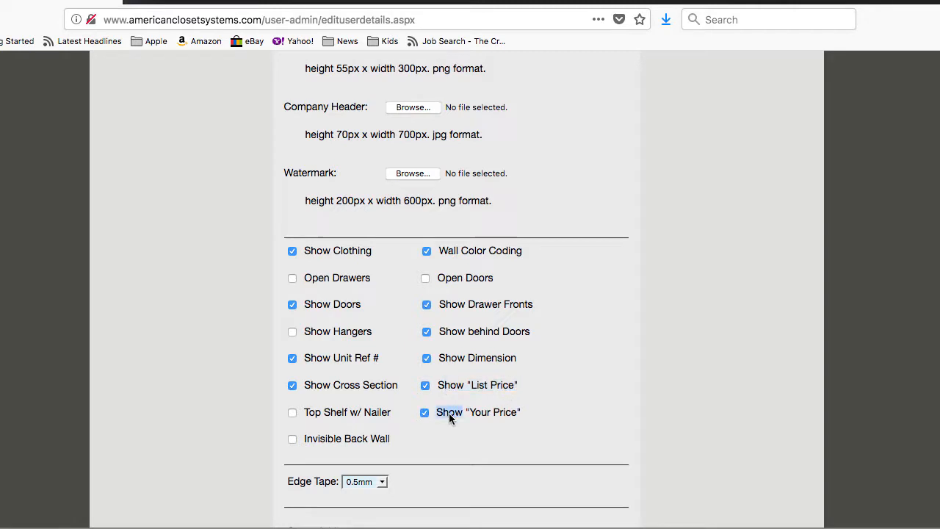
click(525, 414)
click(425, 412)
click(425, 385)
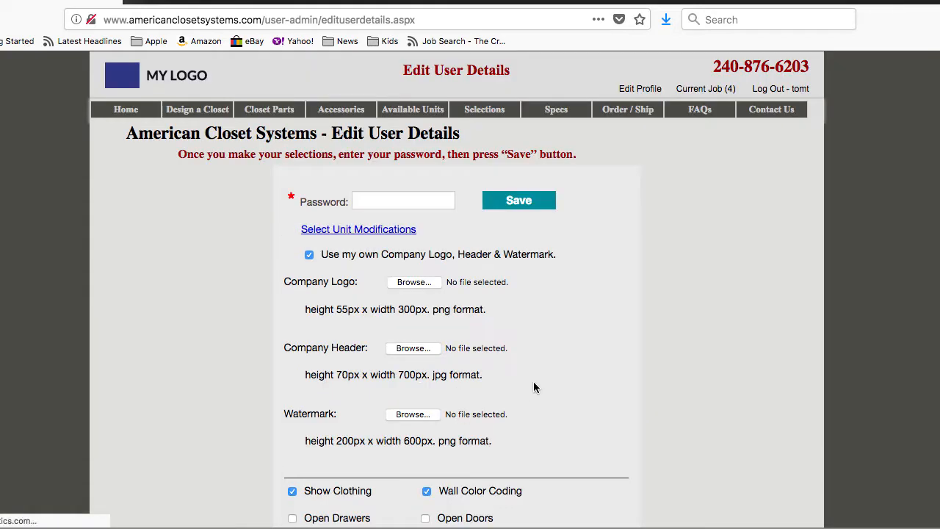
Enter the account password and save the profile settings
scroll(575, 414, down, 5)
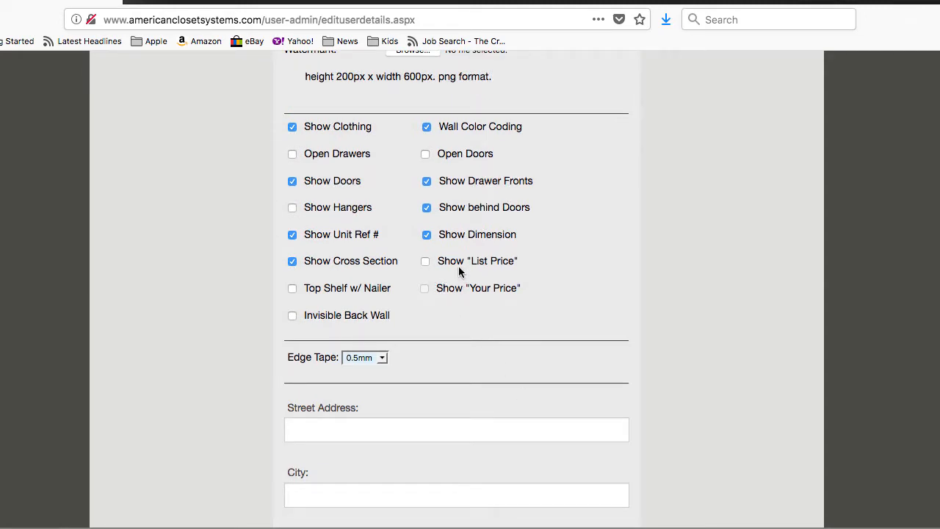
scroll(639, 358, up, 5)
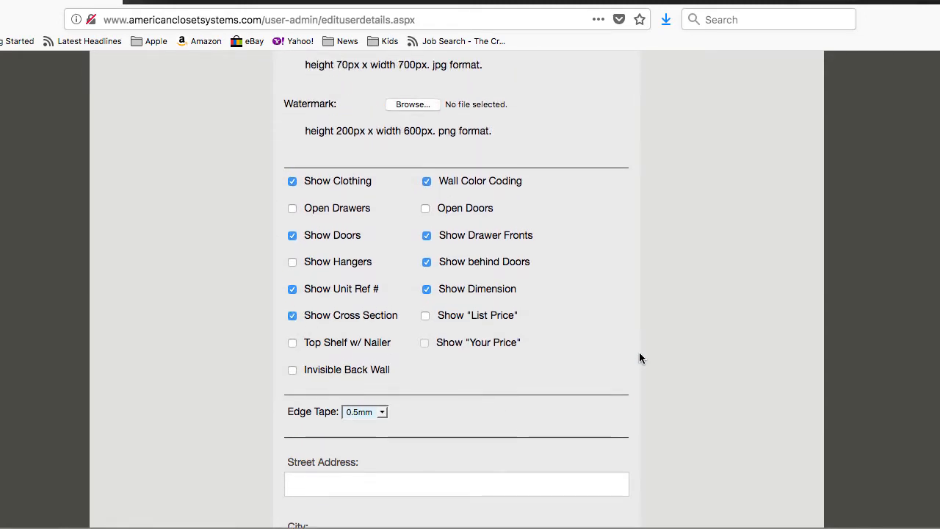
click(389, 202)
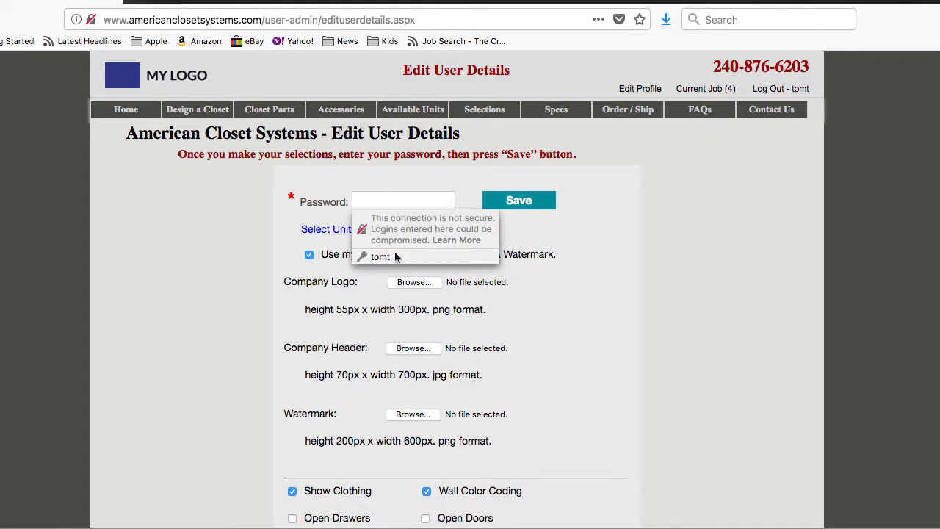
click(389, 257)
click(496, 201)
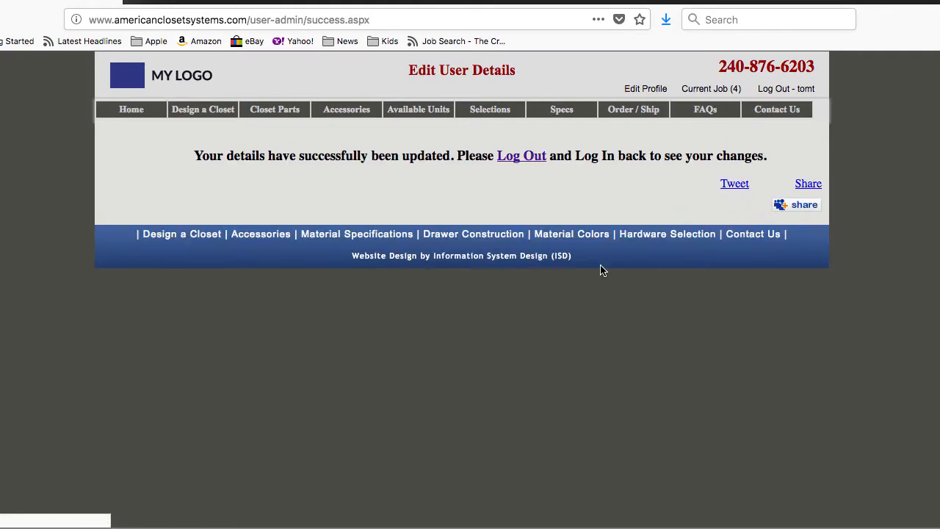
Log out and log back in with the saved username and password
click(523, 158)
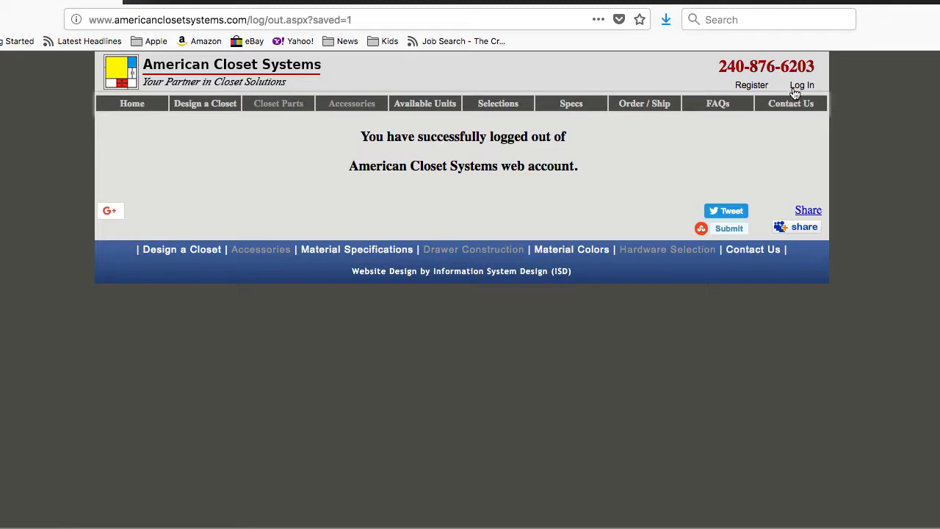
click(800, 86)
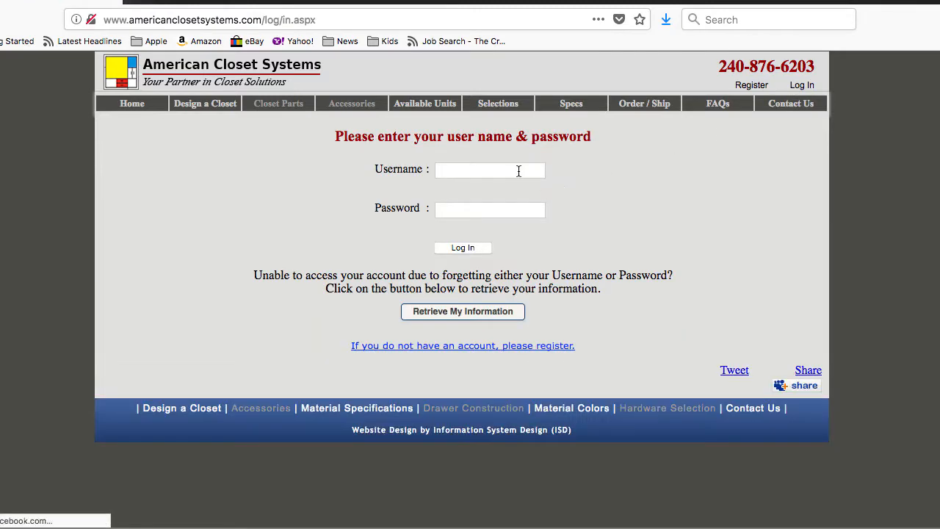
click(466, 173)
click(465, 221)
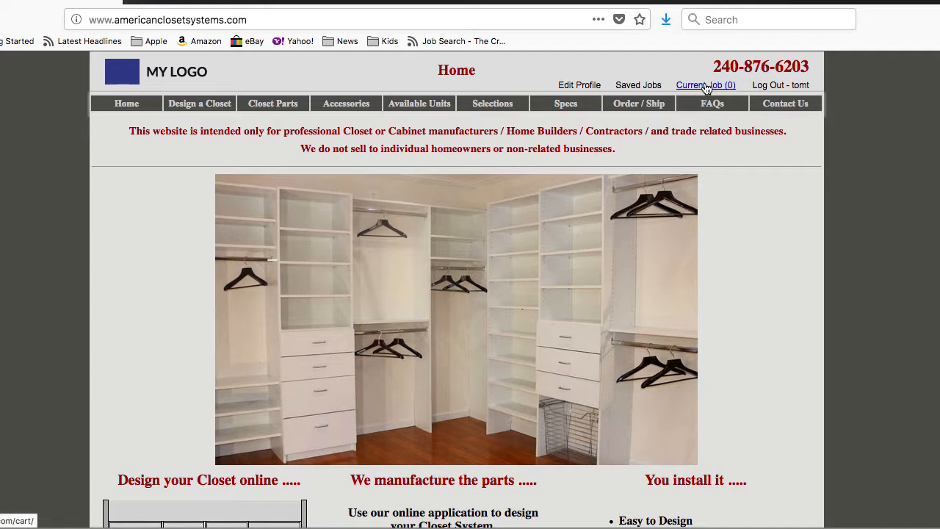
Open the second saved job for editing and load its master bedroom closet to check the job details panel
click(639, 85)
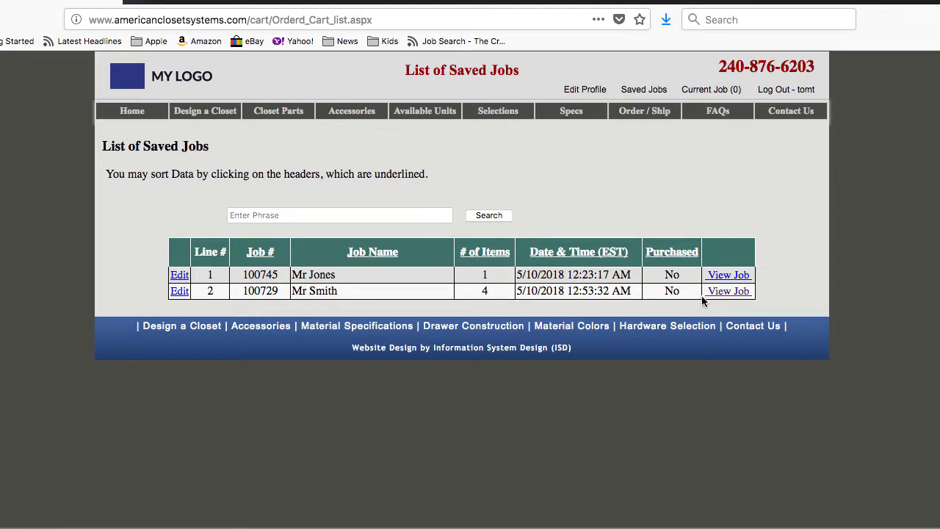
click(728, 292)
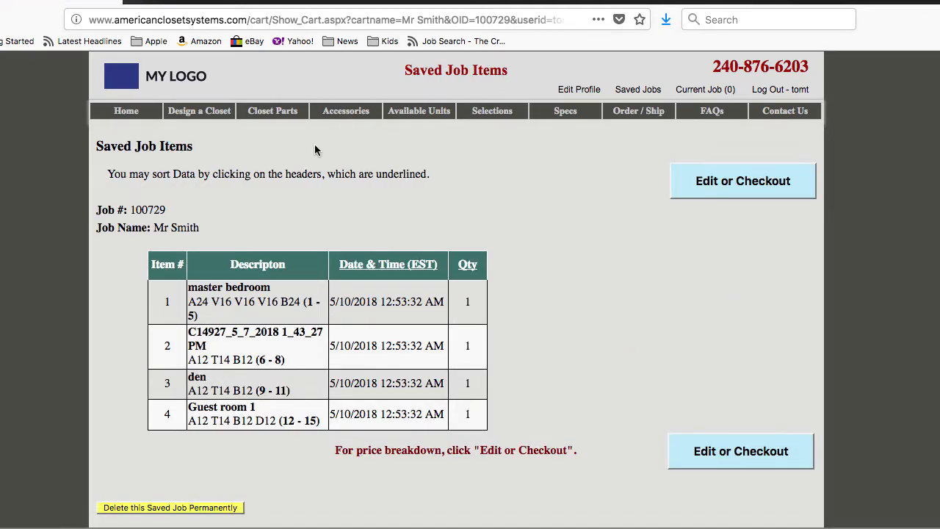
click(718, 459)
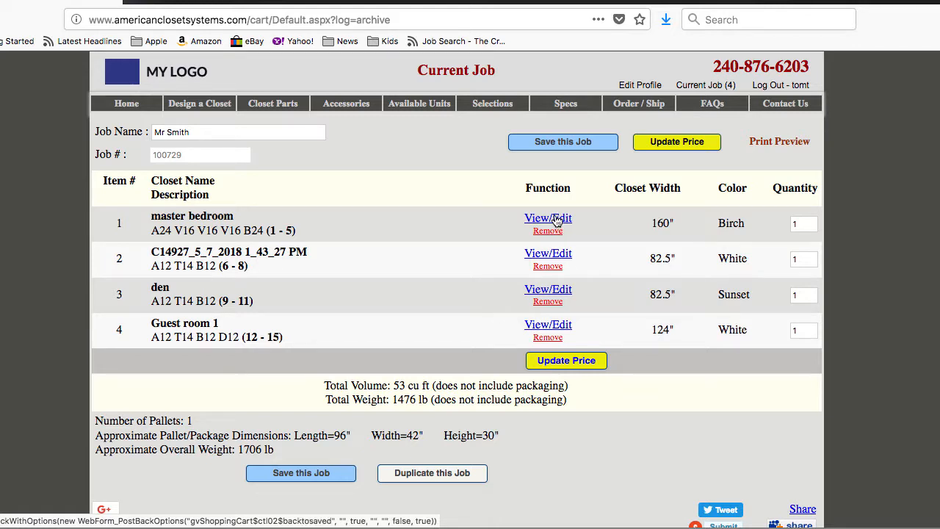
click(545, 220)
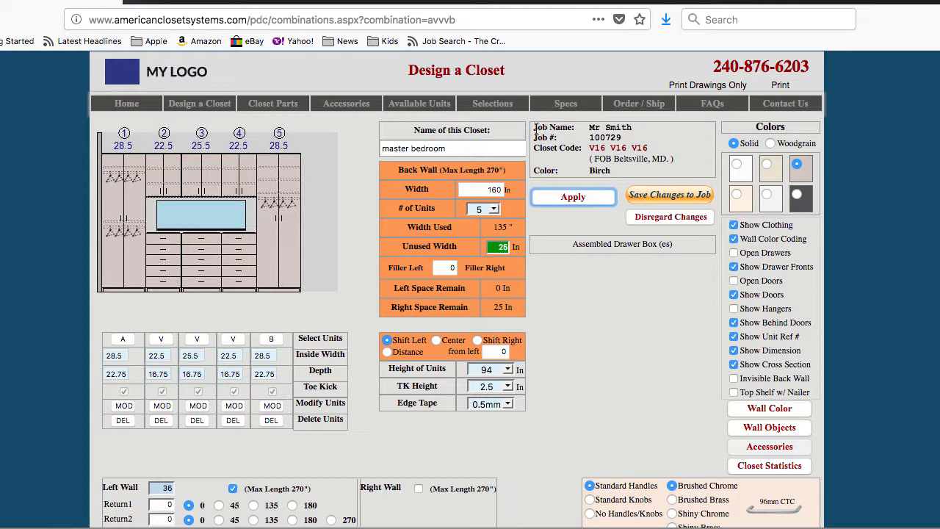
drag(535, 129, 620, 169)
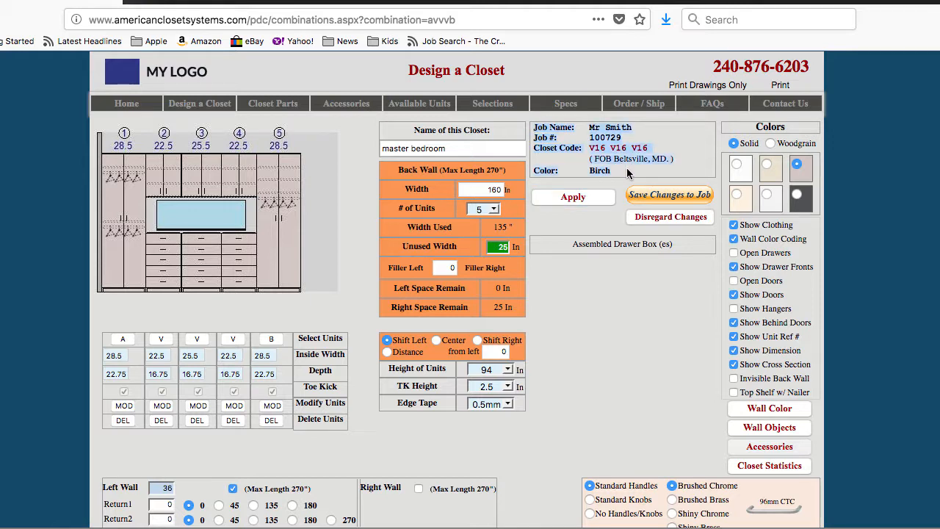
click(627, 168)
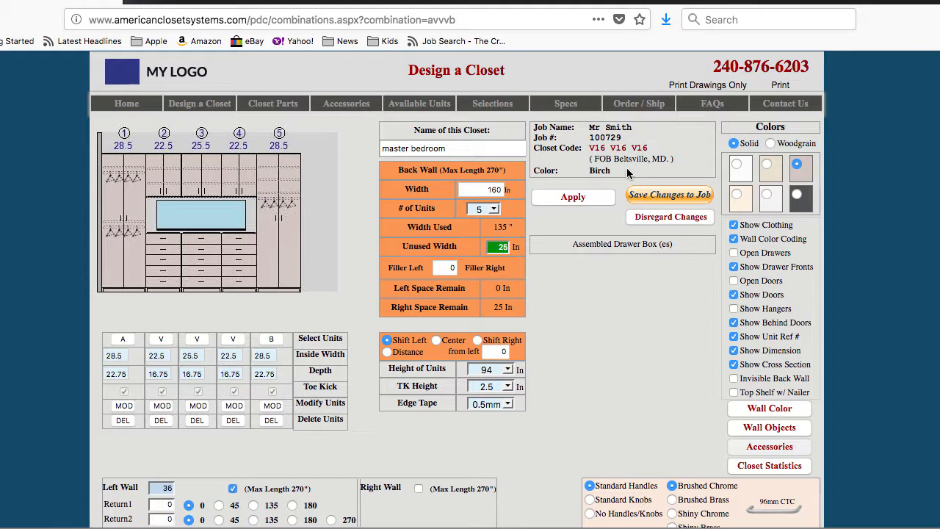